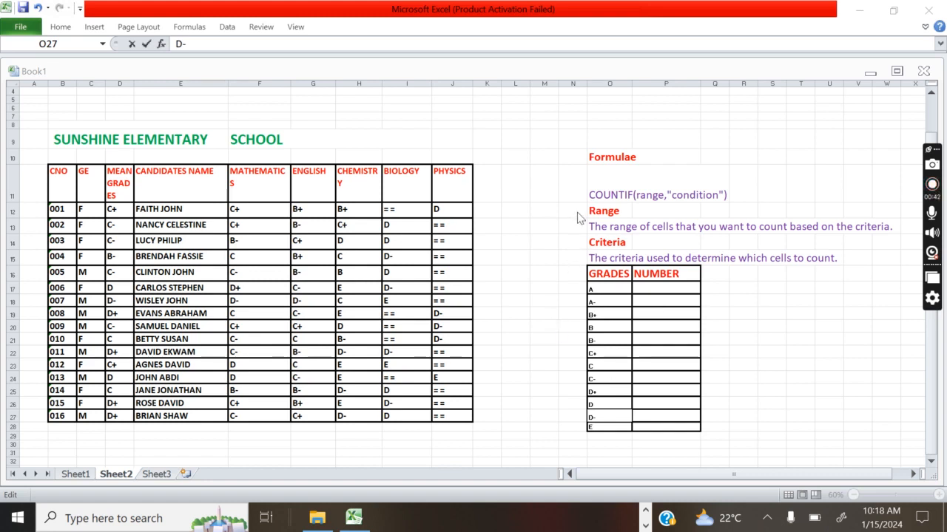
# Widen the Mean Grades column D so that the word GRADES fits on one line of its header
pyautogui.click(604, 194)
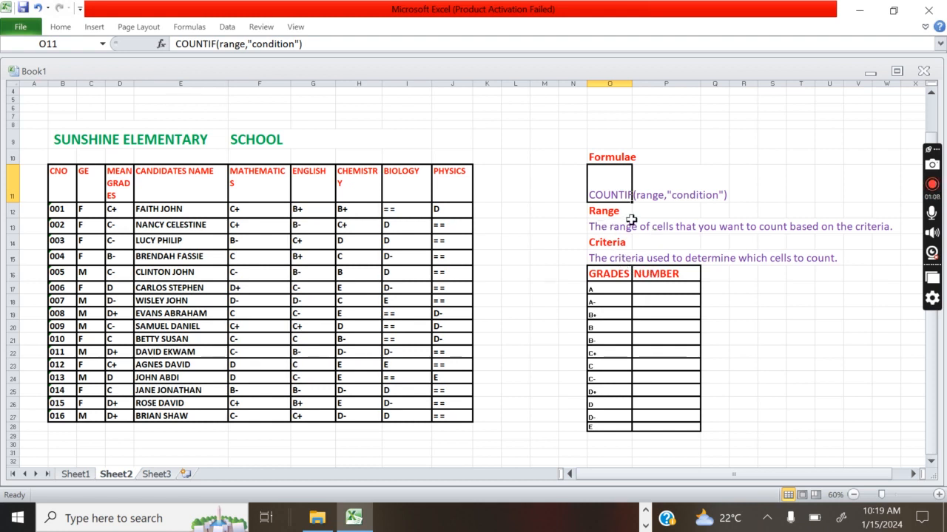
pyautogui.click(642, 195)
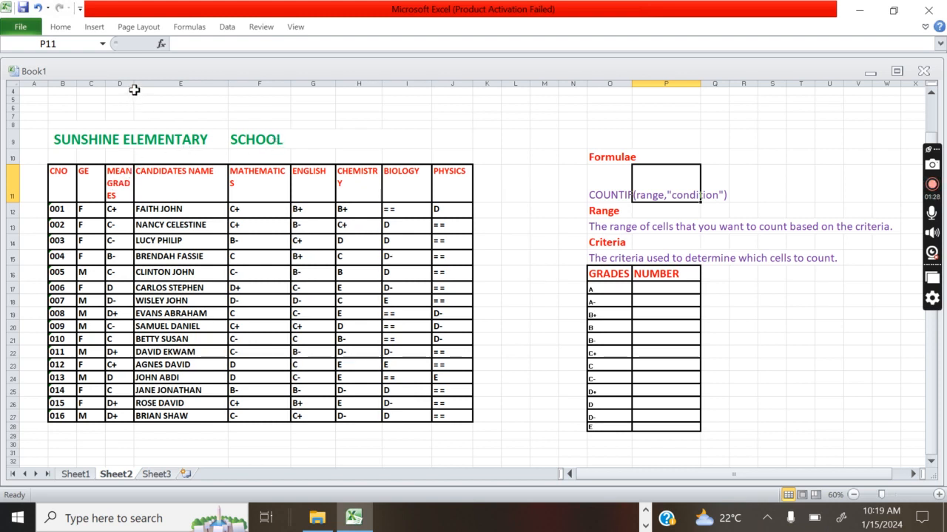
pyautogui.moveTo(133, 86); pyautogui.dragTo(151, 86)
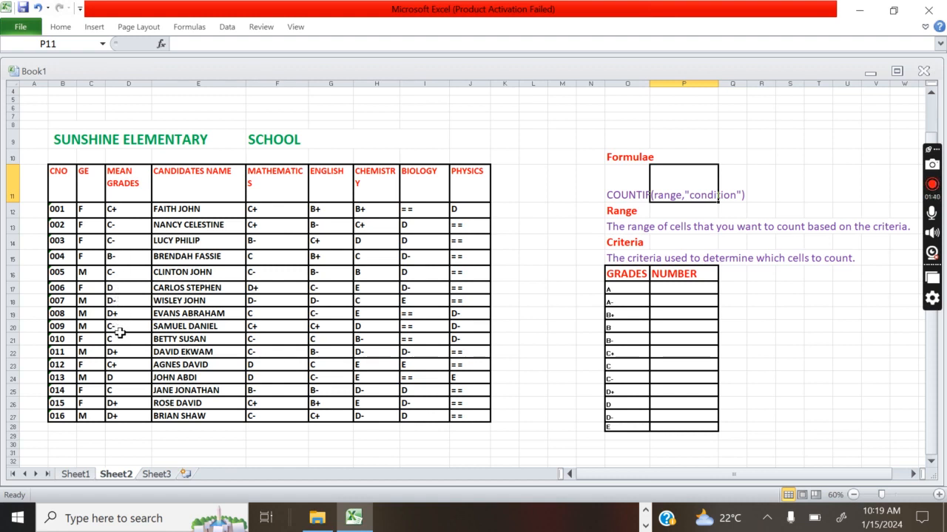
pyautogui.click(112, 379)
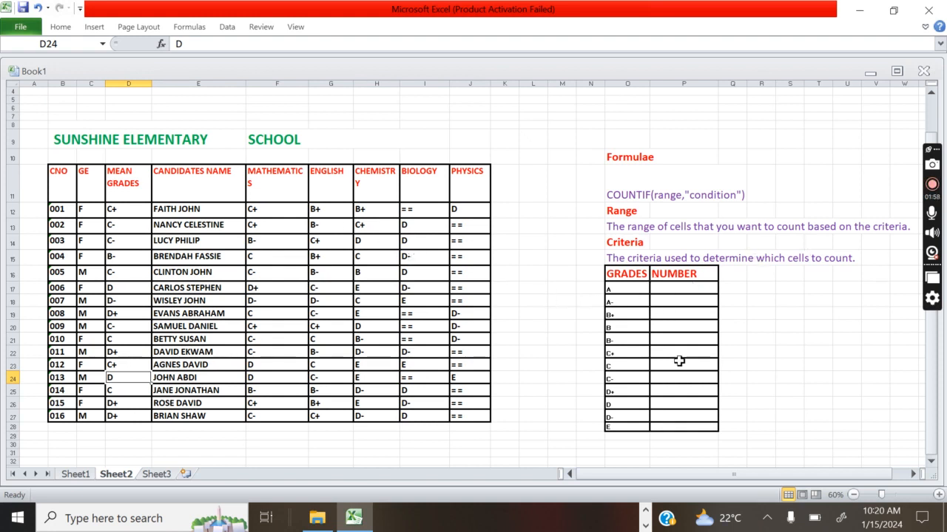
# Enter =COUNTIF(D12:D27,"E") in the Number cell P28 to count the mean grades of E
pyautogui.click(675, 427)
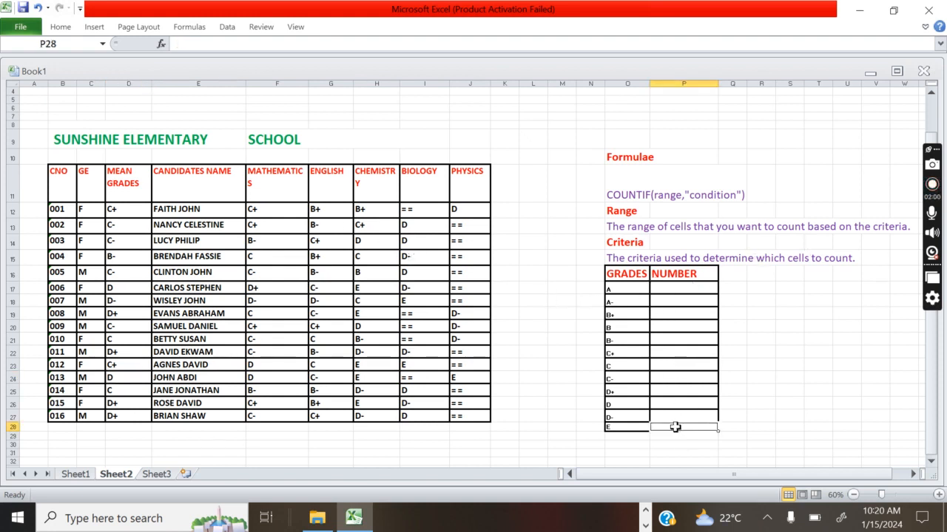
pyautogui.write('=')
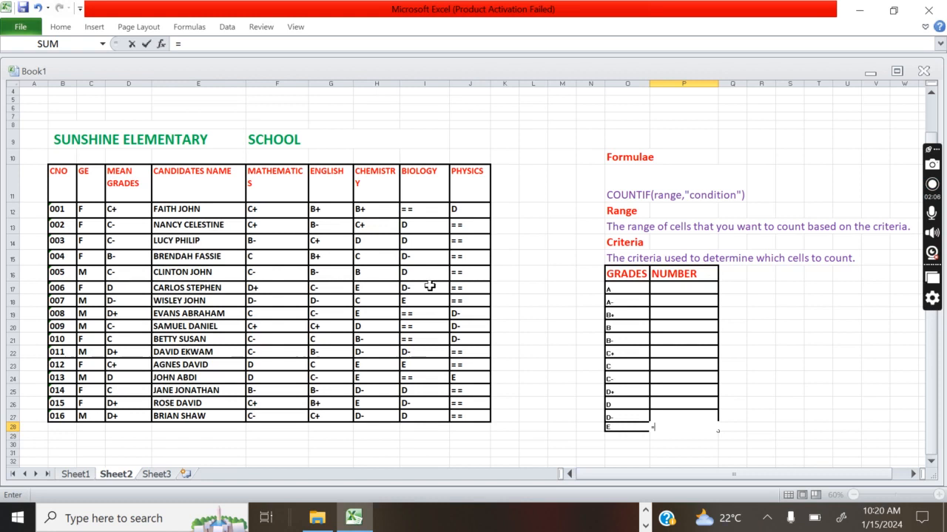
pyautogui.write('COUNTIF')
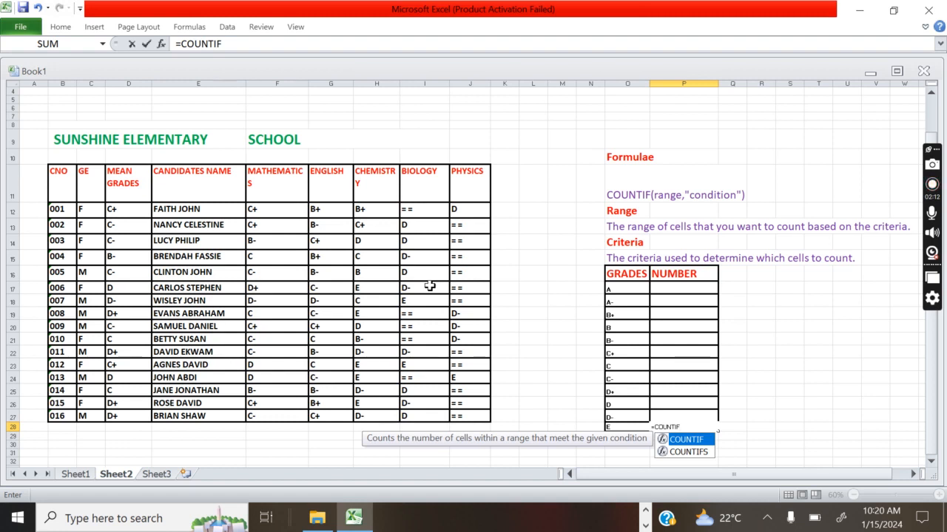
pyautogui.write('(')
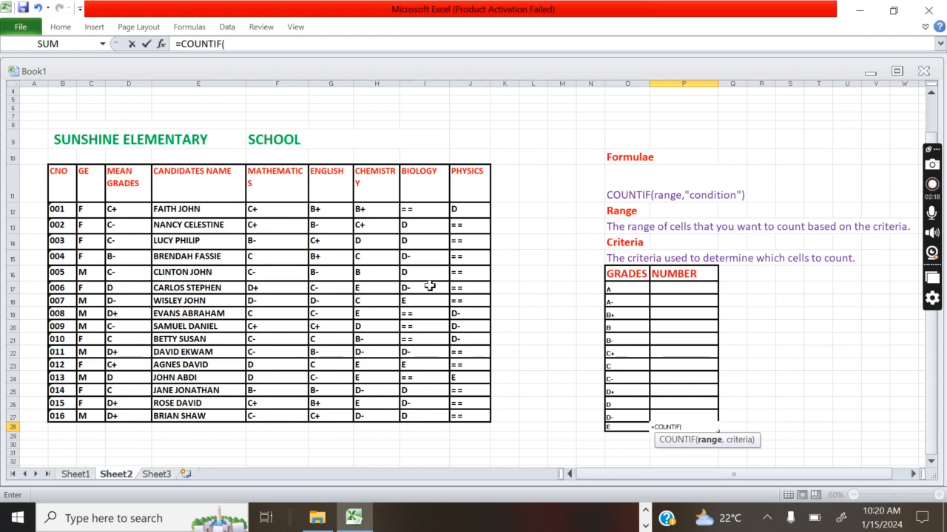
pyautogui.write('E')
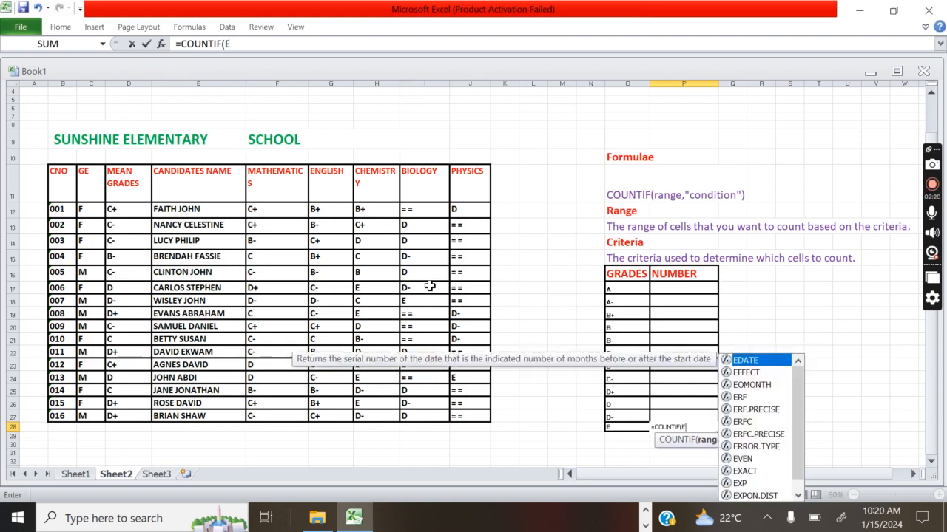
pyautogui.press('BackSpace')
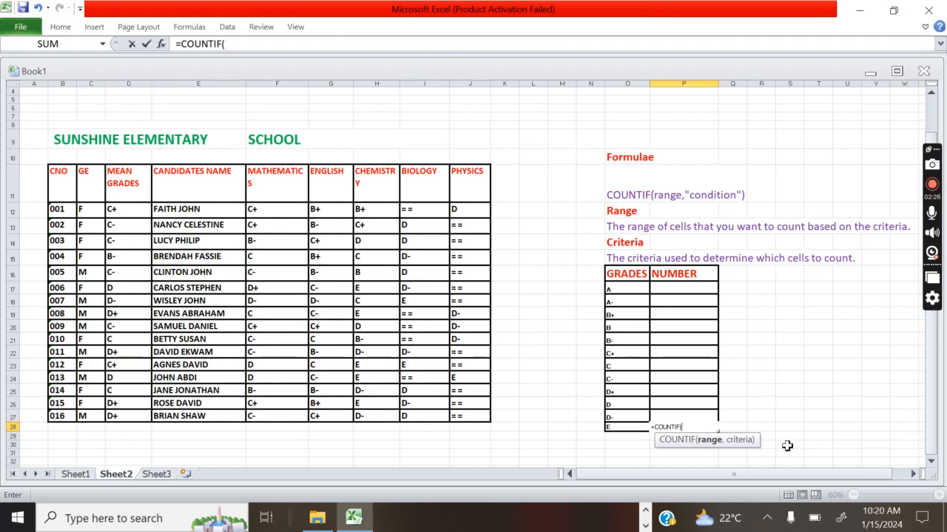
pyautogui.write('D')
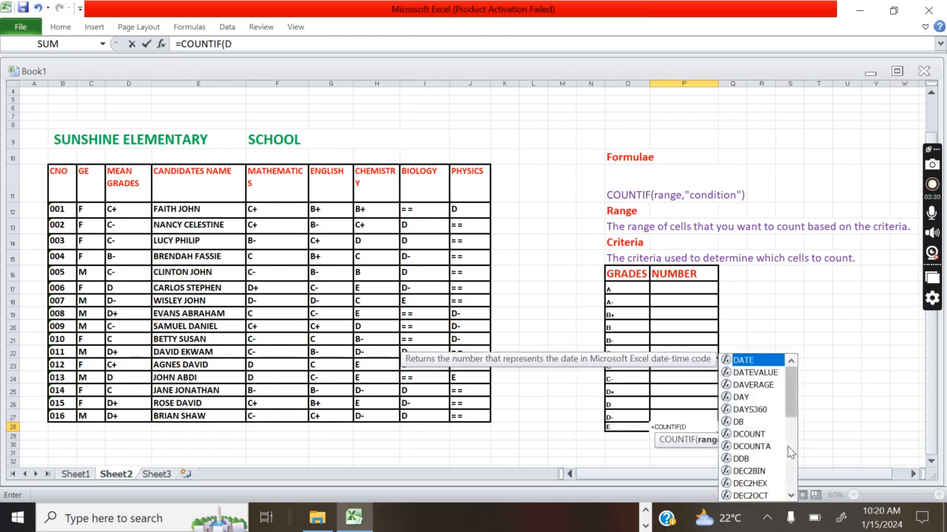
pyautogui.write('12')
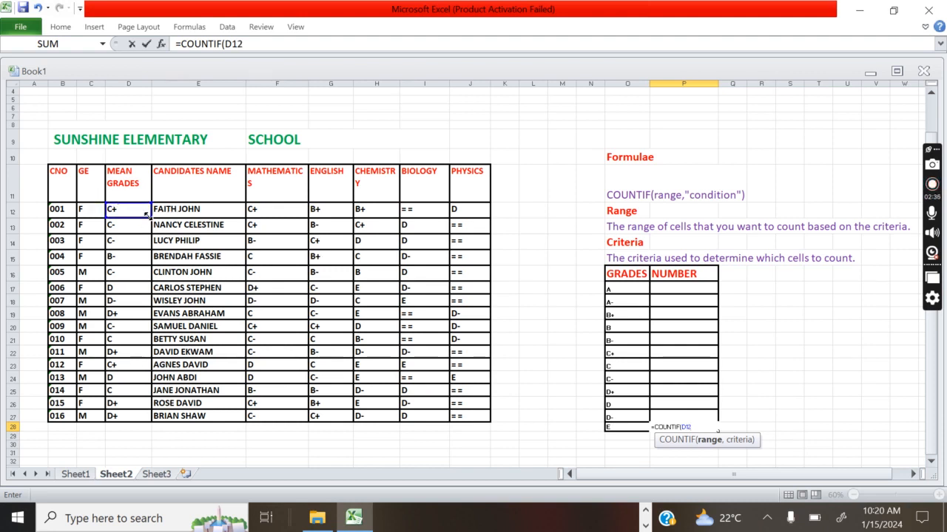
pyautogui.moveTo(147, 214); pyautogui.dragTo(142, 422)
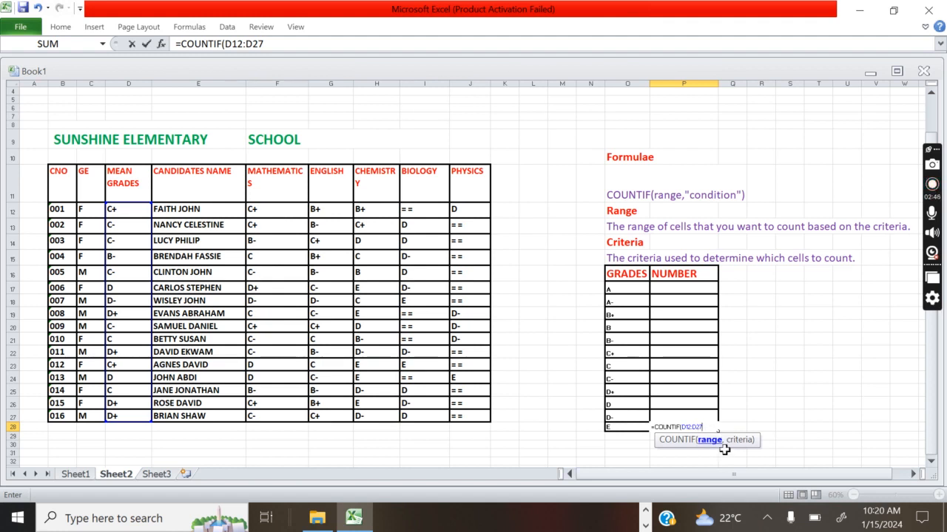
pyautogui.write(',')
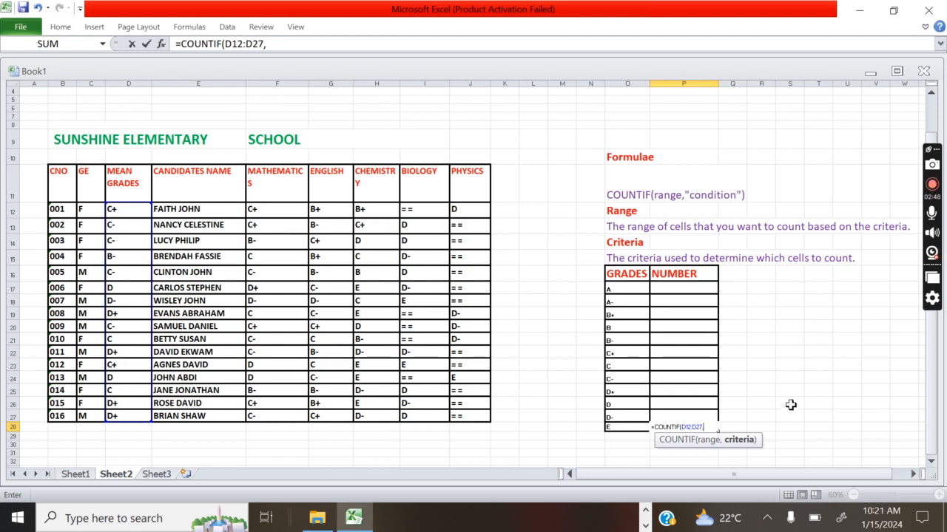
pyautogui.write('"E')
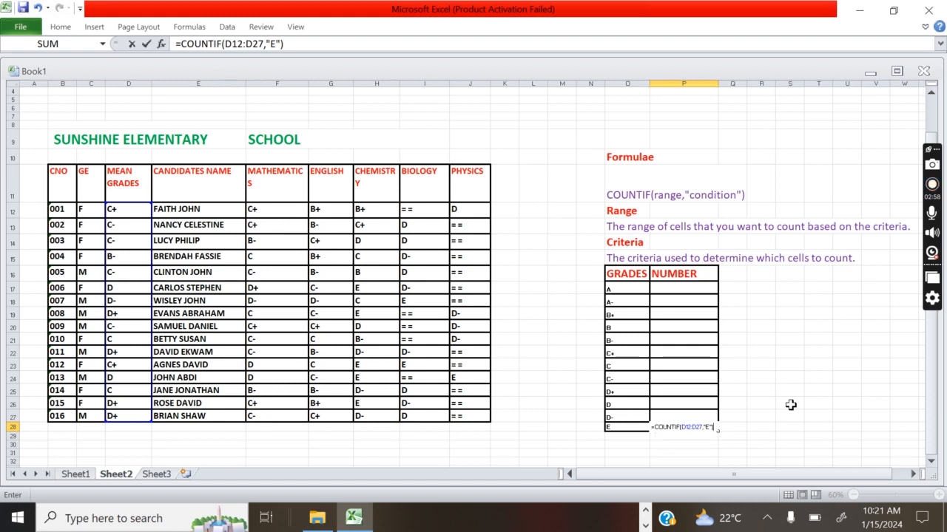
pyautogui.press('Return')
pyautogui.click(798, 426)
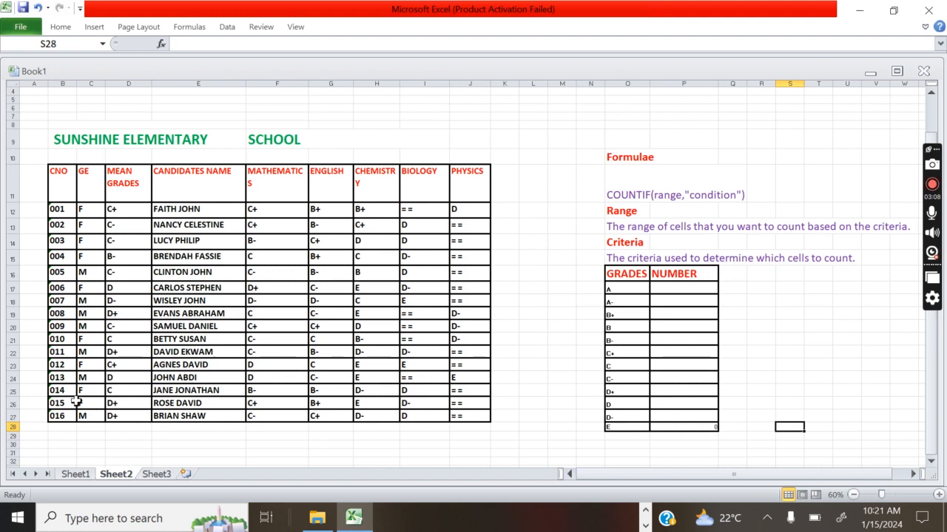
# Begin a COUNTIF formula in the Number cell P27 of the D- row
pyautogui.click(711, 416)
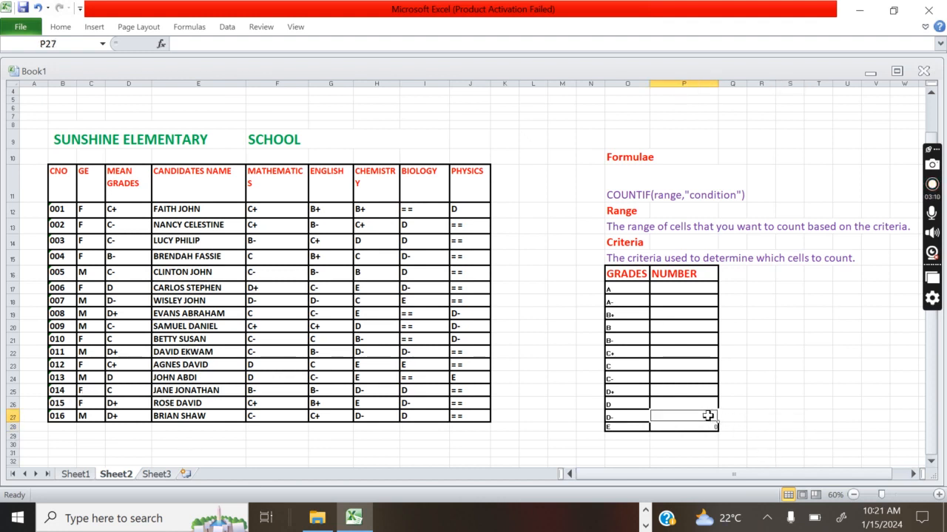
pyautogui.write('+')
pyautogui.press('BackSpace')
pyautogui.write('=')
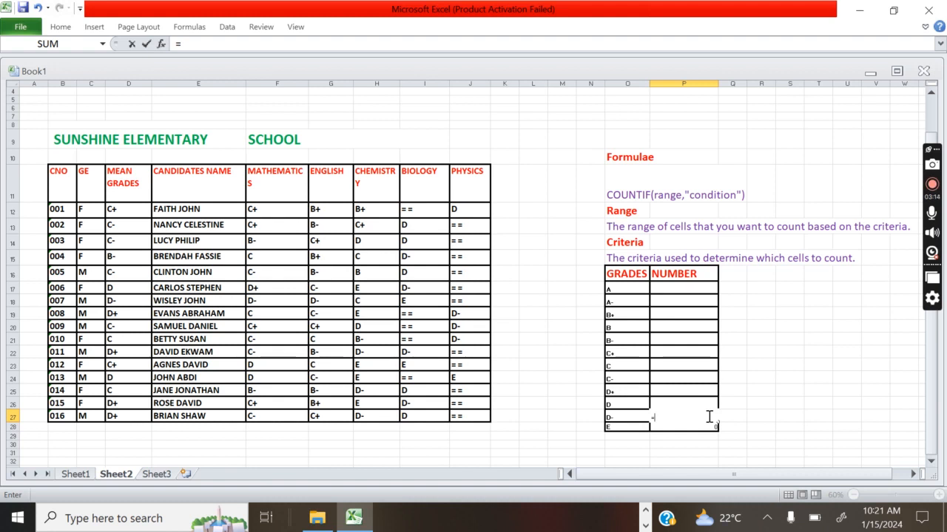
pyautogui.write('COUNT')
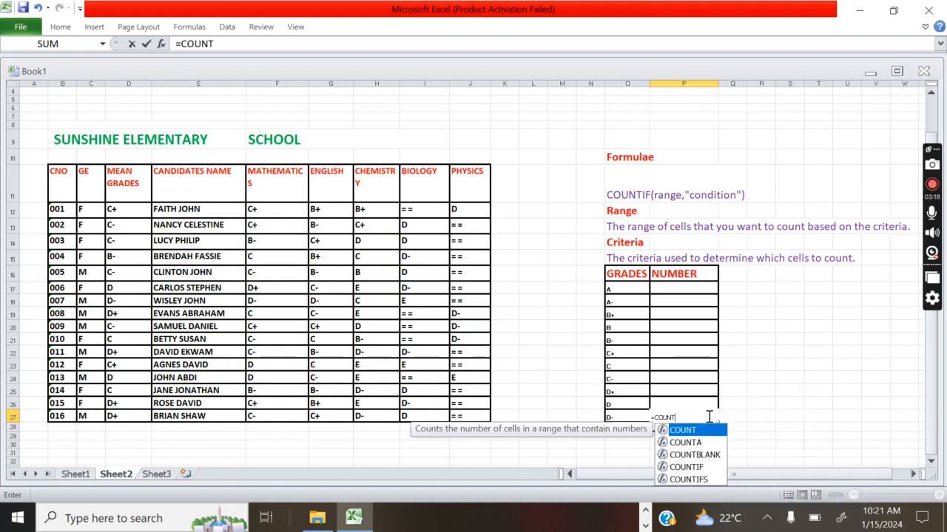
pyautogui.press('Down')
pyautogui.press('Down')
pyautogui.press('Down')
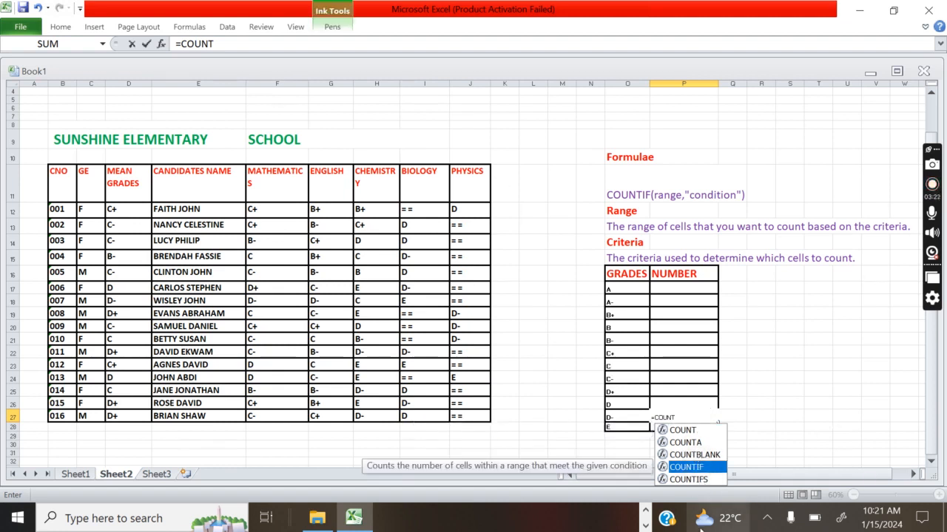
pyautogui.click(683, 417)
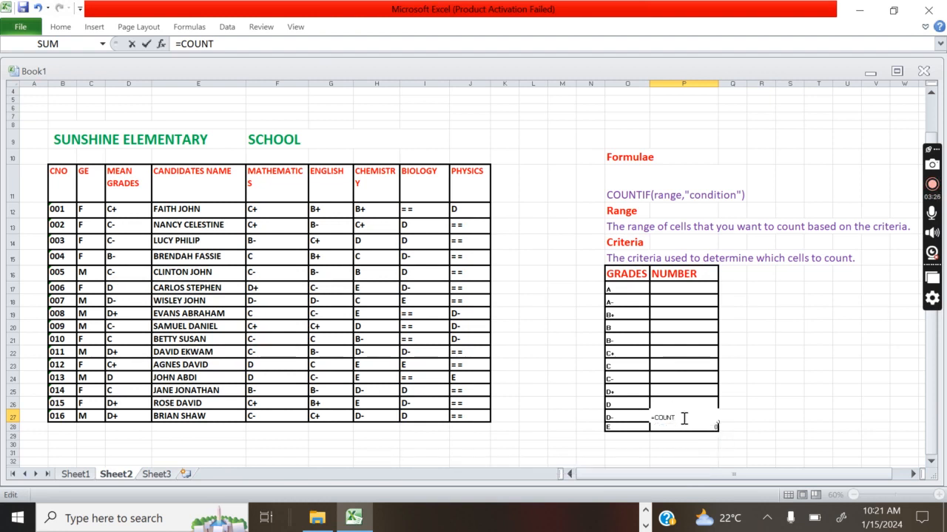
pyautogui.write('ID')
pyautogui.press('BackSpace')
pyautogui.write('F')
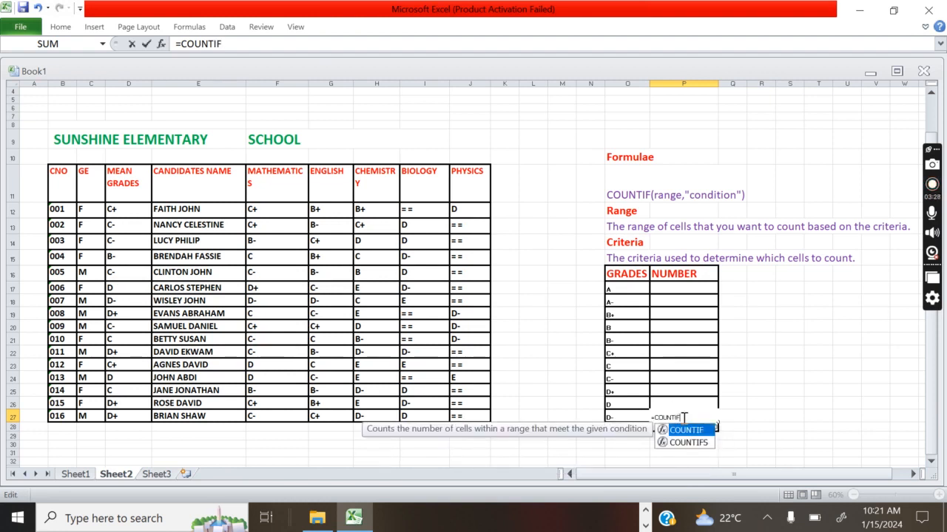
pyautogui.write('(')
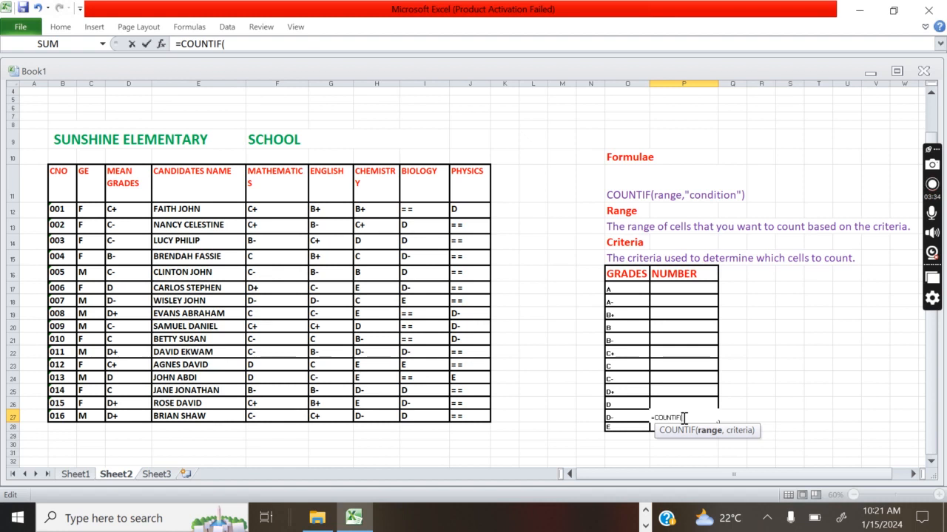
# Complete the formula in P27 with the range D12:D27 and the criterion "D-", and check it against the Mean Grades column
pyautogui.write('D12')
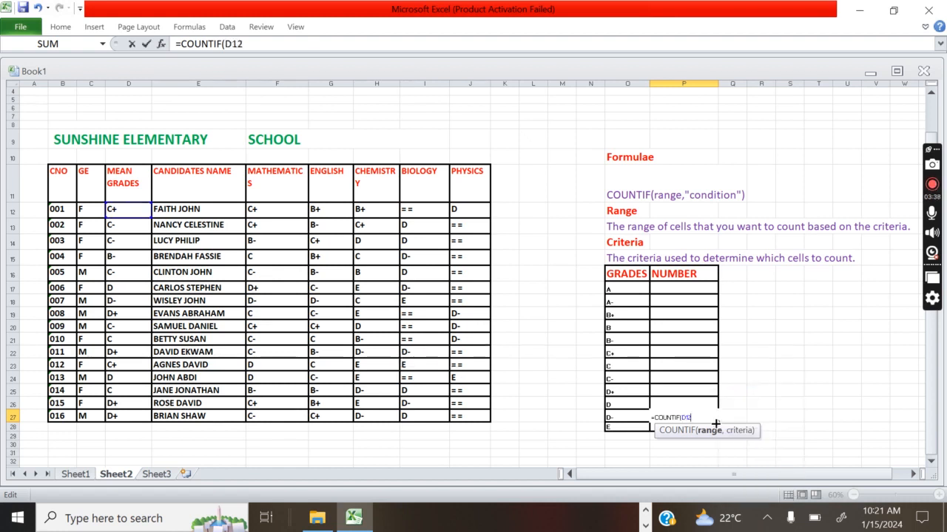
pyautogui.write(':')
pyautogui.moveTo(148, 213); pyautogui.dragTo(133, 423)
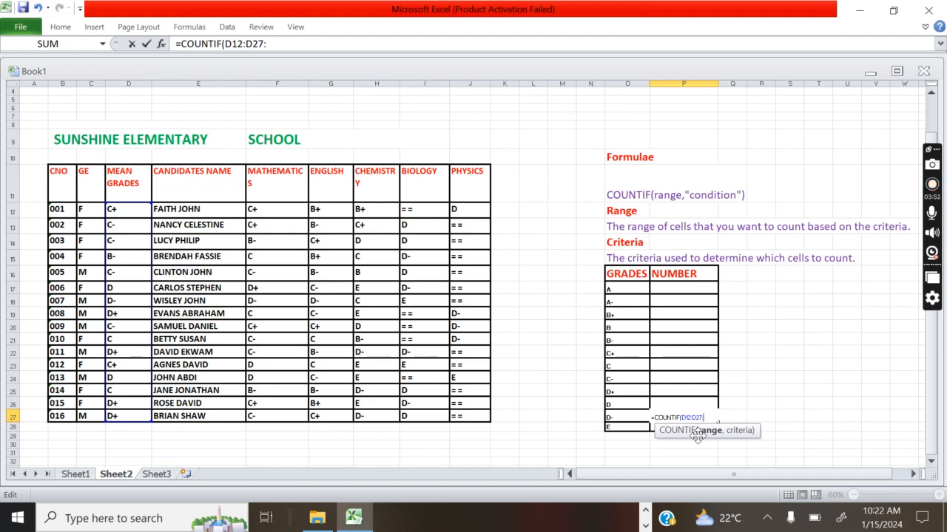
pyautogui.write(',"D')
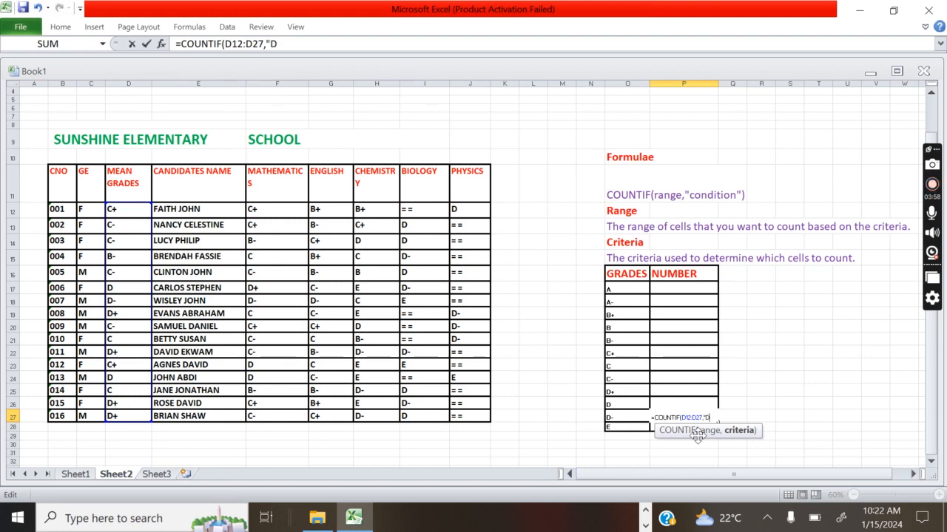
pyautogui.write('_')
pyautogui.write('-')
pyautogui.write('")')
pyautogui.press('Return')
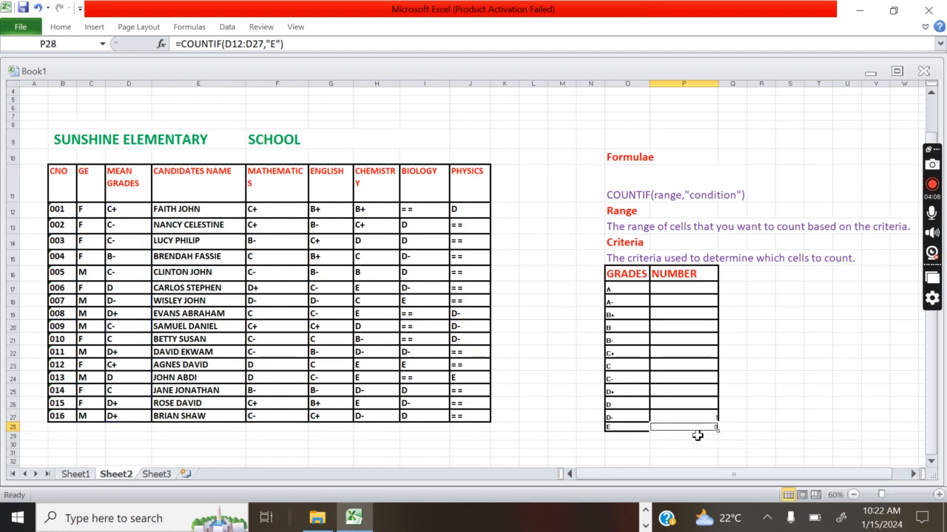
pyautogui.click(791, 378)
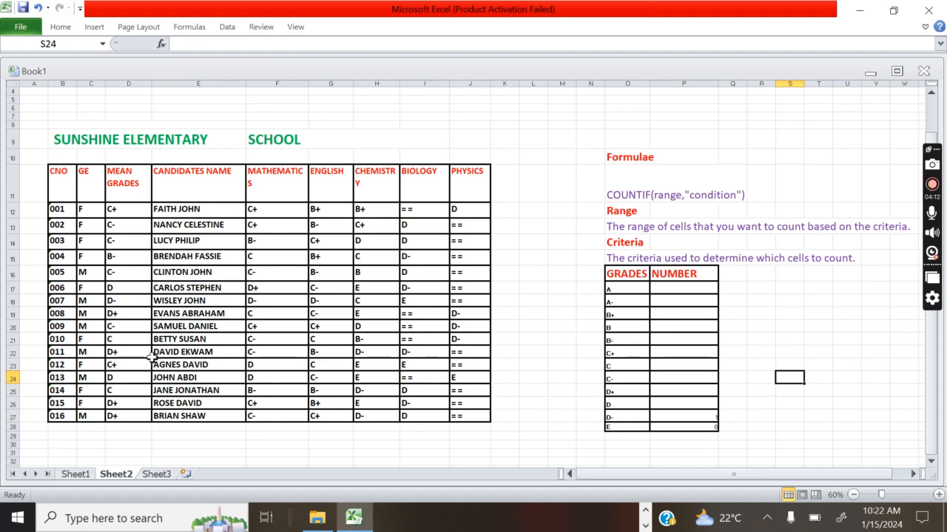
pyautogui.click(123, 300)
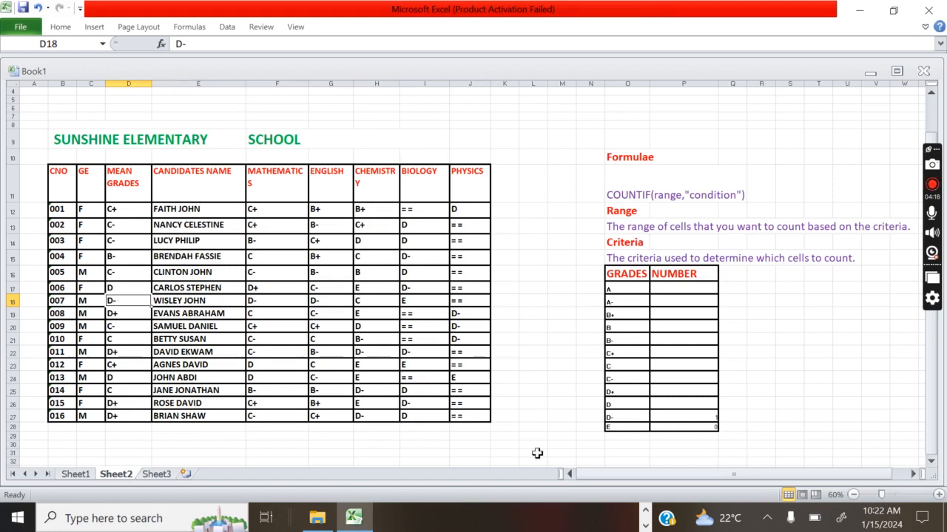
# Try filling the D- count formula from P27 up to P17, and undo the fill
pyautogui.click(680, 406)
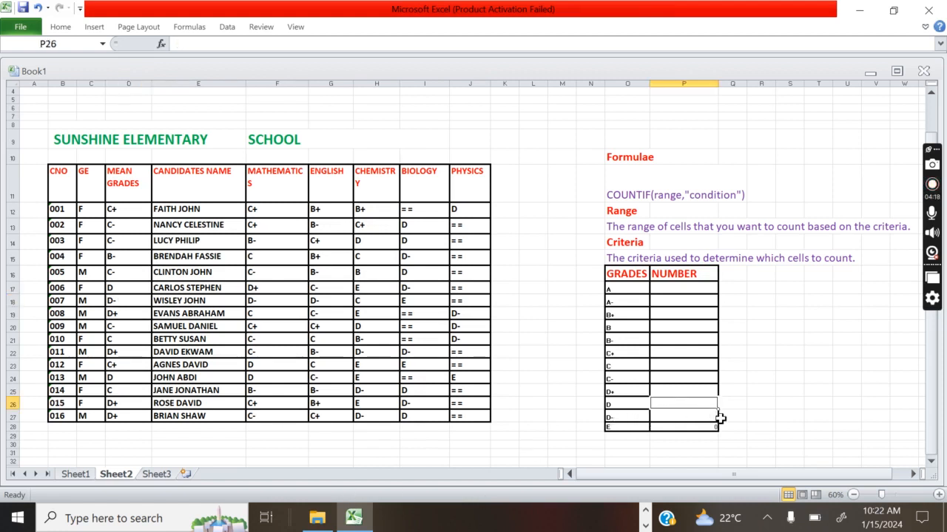
pyautogui.click(715, 415)
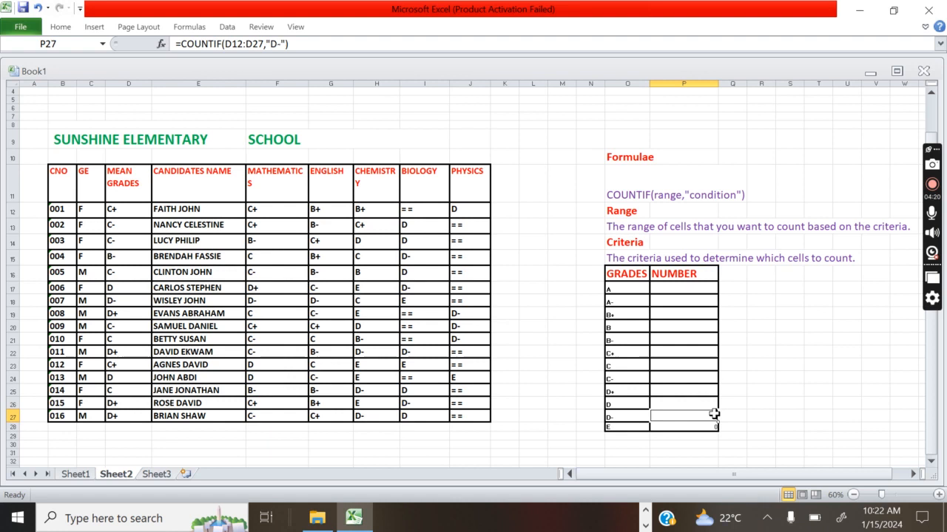
pyautogui.moveTo(718, 420); pyautogui.dragTo(717, 420)
pyautogui.moveTo(718, 420); pyautogui.dragTo(714, 284)
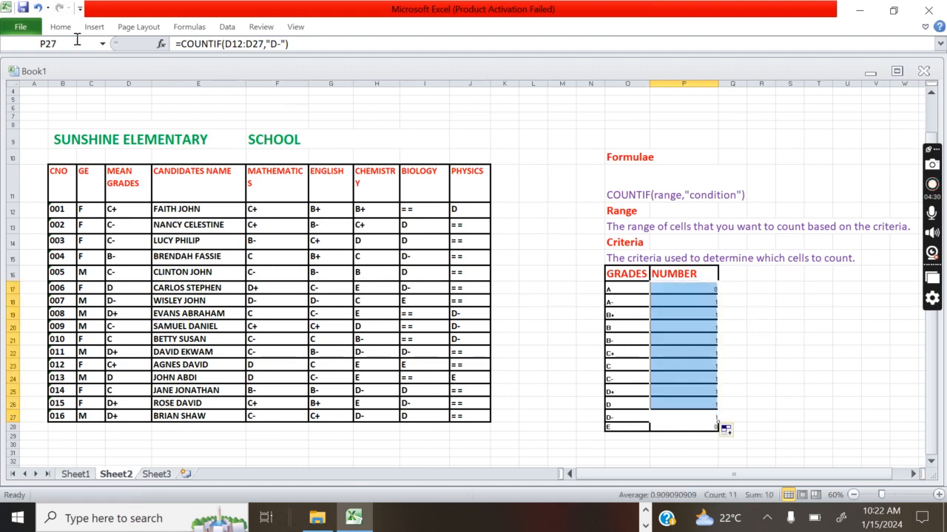
pyautogui.click(38, 8)
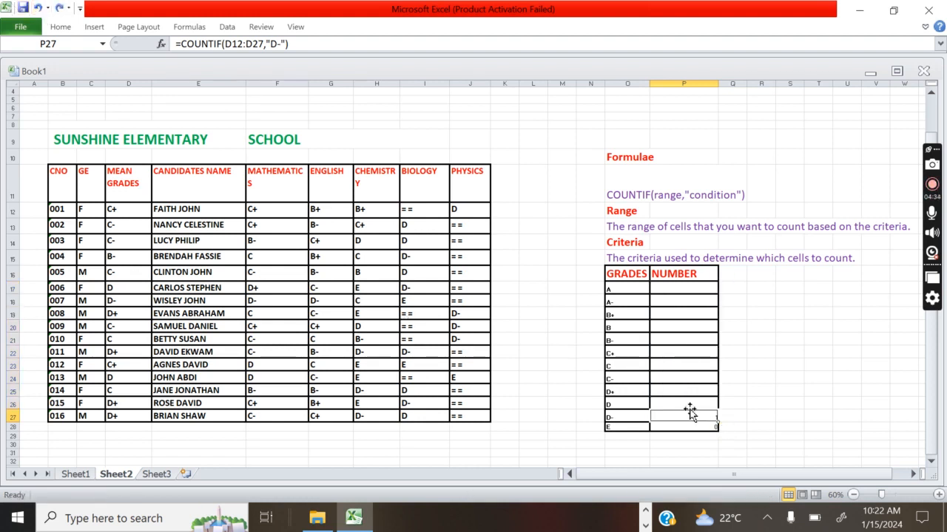
pyautogui.doubleClick(690, 410)
pyautogui.click(686, 403)
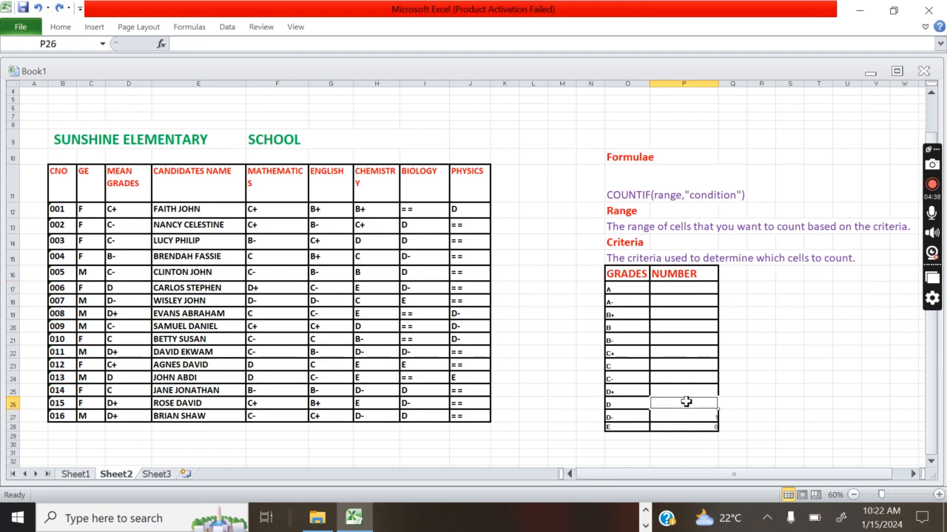
# Copy the COUNTIF formula from P27 into the D row's Number cell P26
pyautogui.click(693, 416)
pyautogui.hotkey('ctrl', 'c')
pyautogui.click(688, 401)
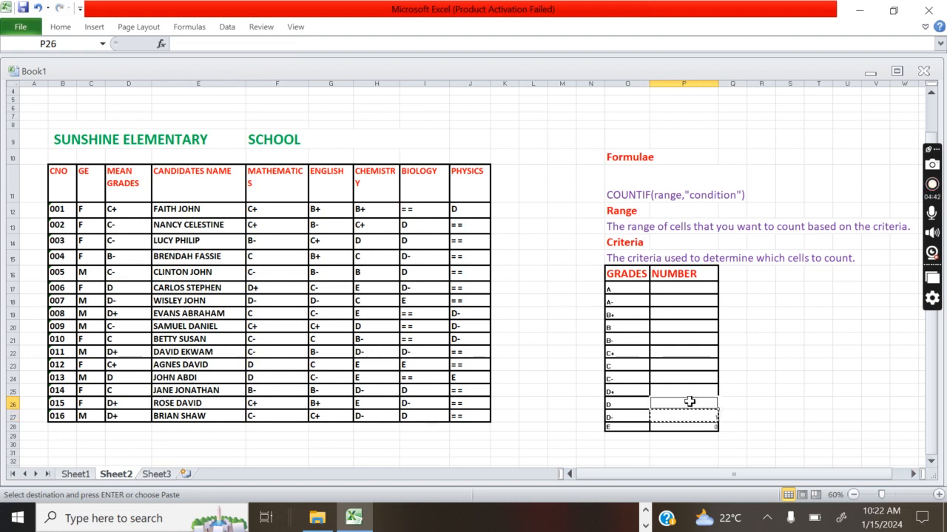
pyautogui.hotkey('ctrl', 'v')
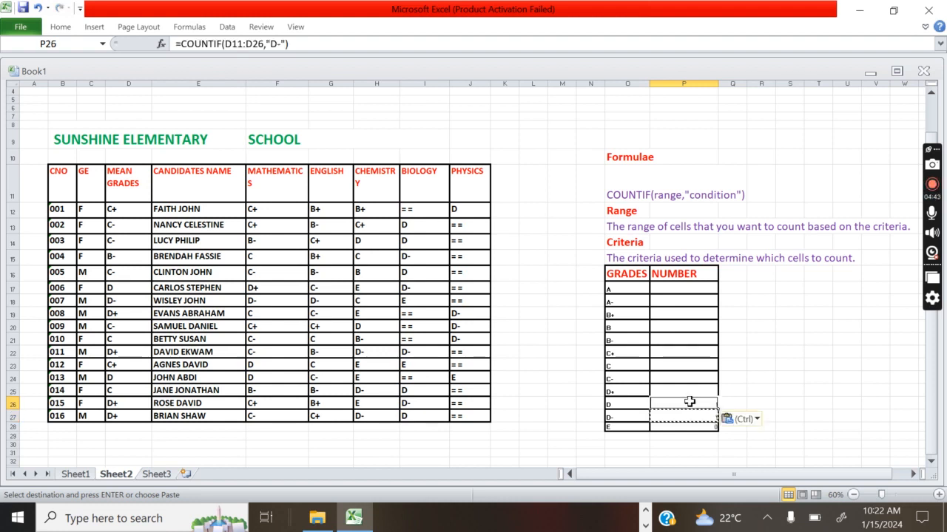
pyautogui.click(276, 46)
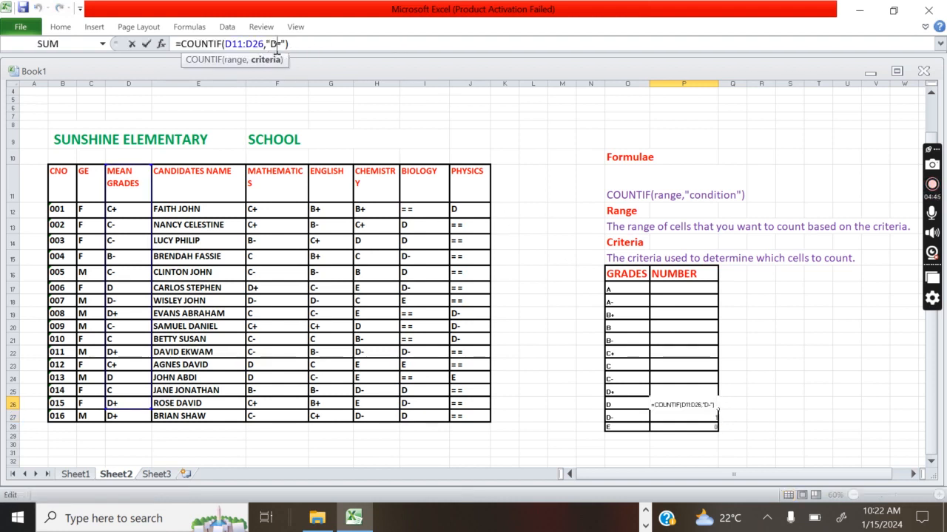
pyautogui.click(683, 398)
pyautogui.click(684, 387)
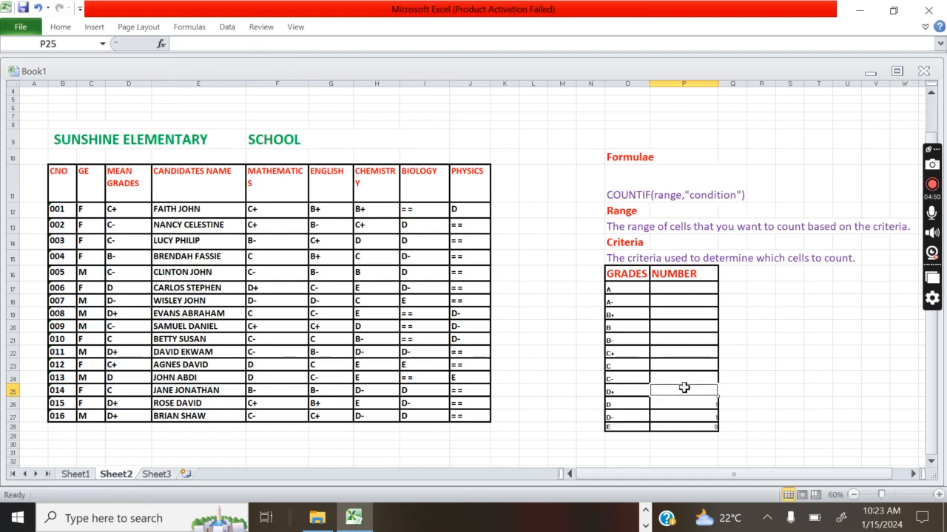